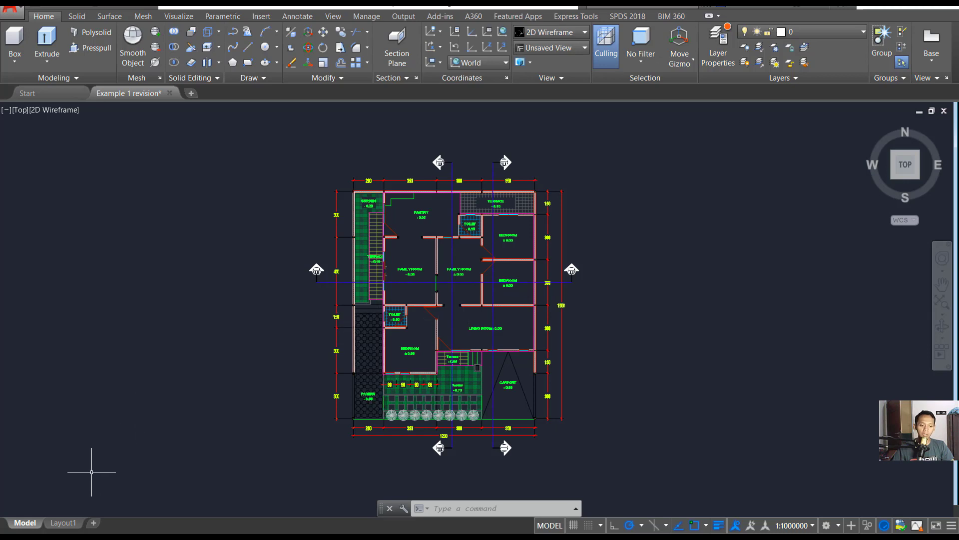
- On the Layout1 sheet, delete the default viewport and start MVIEW for a new one
{"action": "left_click", "coordinate": [65, 522]}
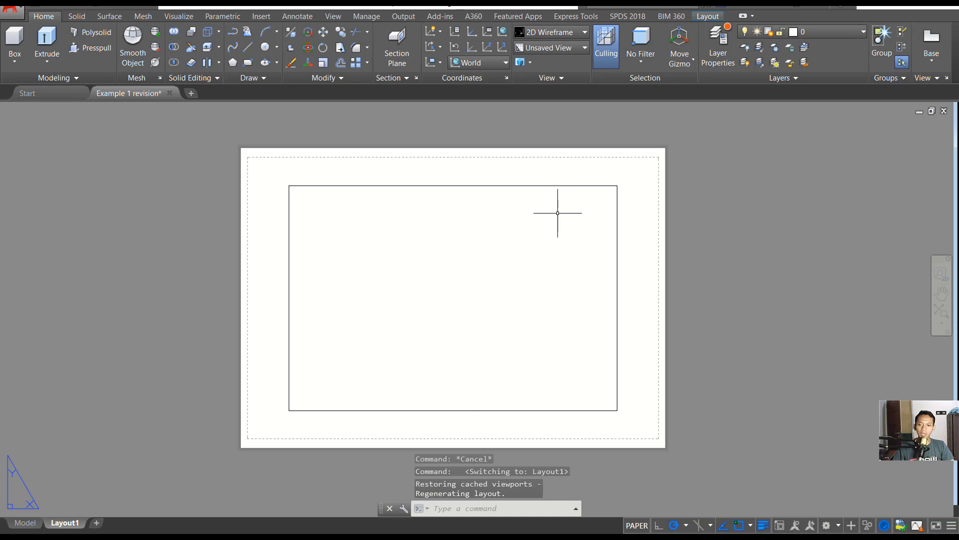
{"action": "left_click", "coordinate": [563, 186]}
{"action": "key", "text": "Delete"}
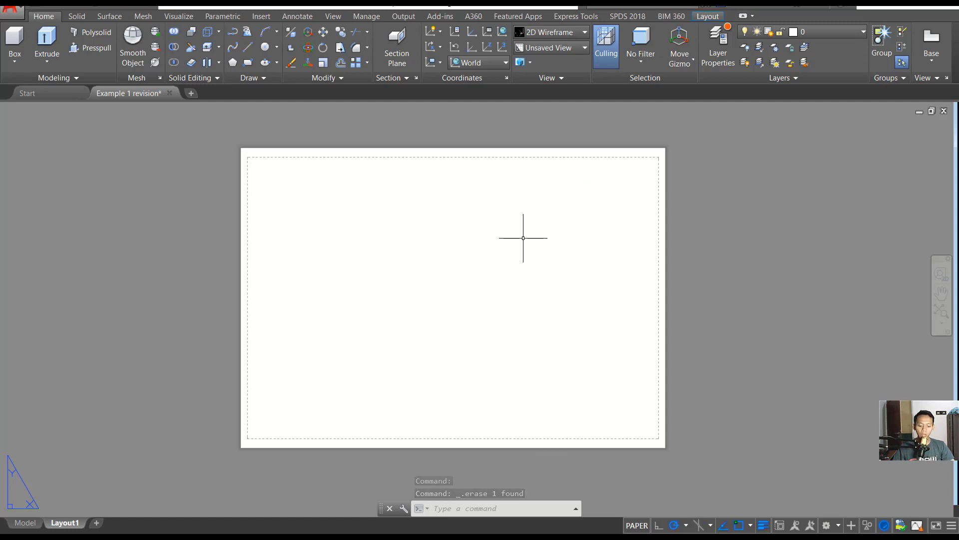
{"action": "type", "text": "MVI"}
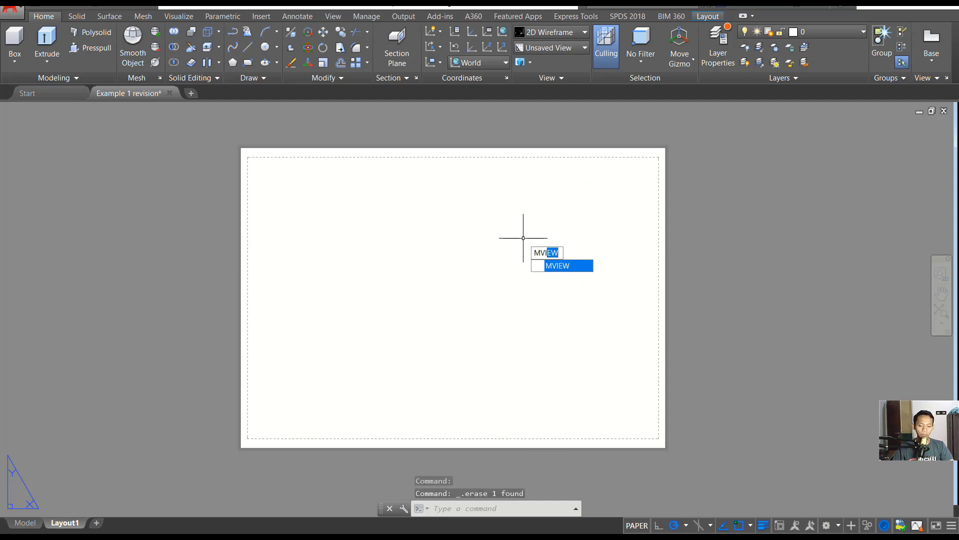
{"action": "type", "text": "r"}
{"action": "key", "text": "BackSpace"}
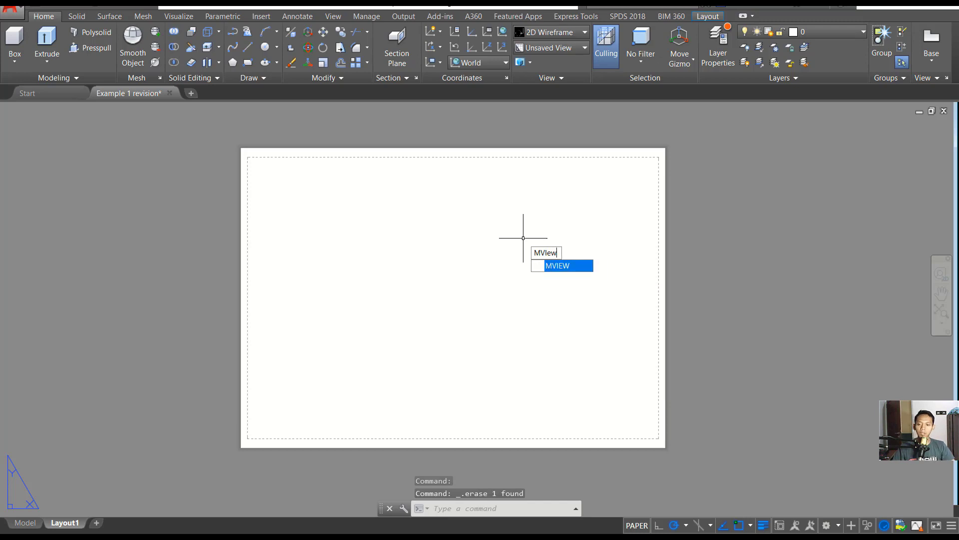
{"action": "key", "text": "Return"}
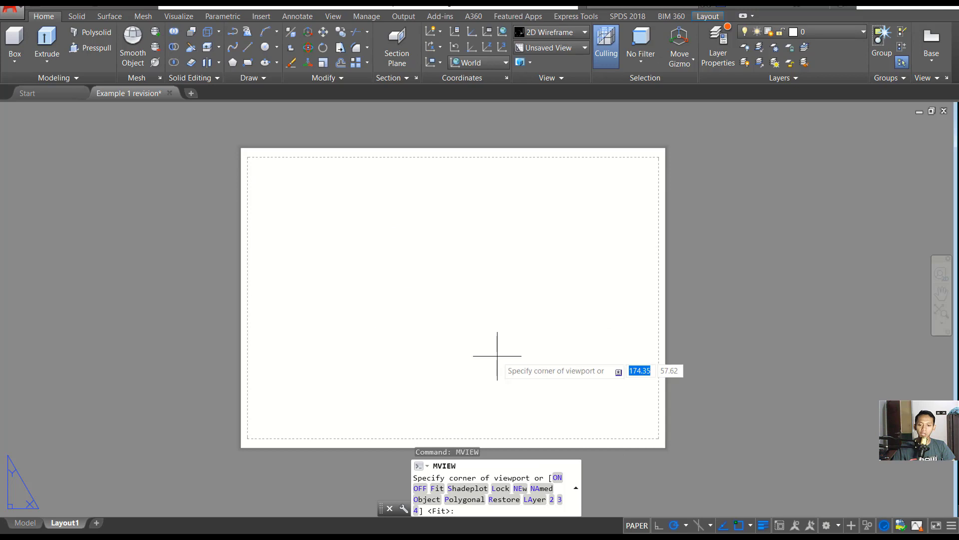
- Create a sheet-filling viewport with the Fit option and set its scale to 1:16
{"action": "type", "text": "f"}
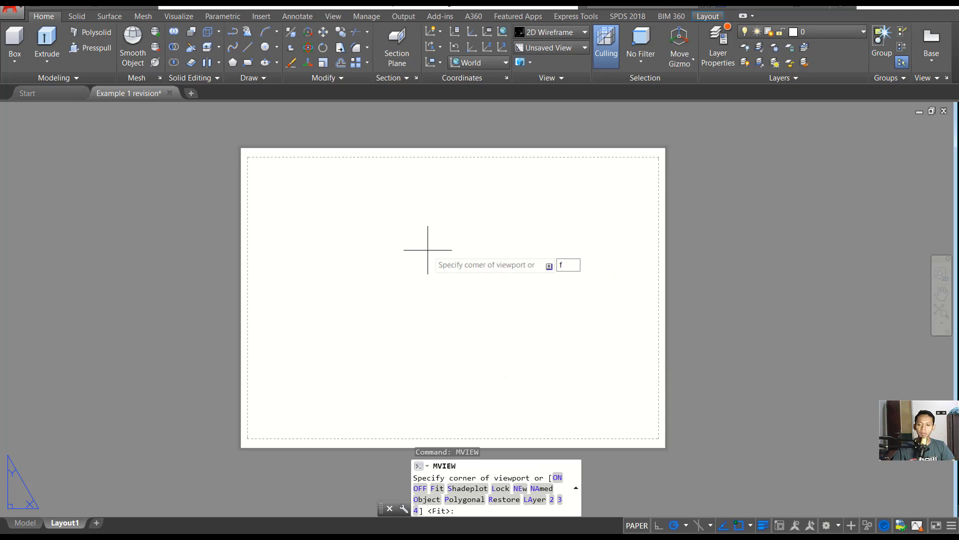
{"action": "key", "text": "Return"}
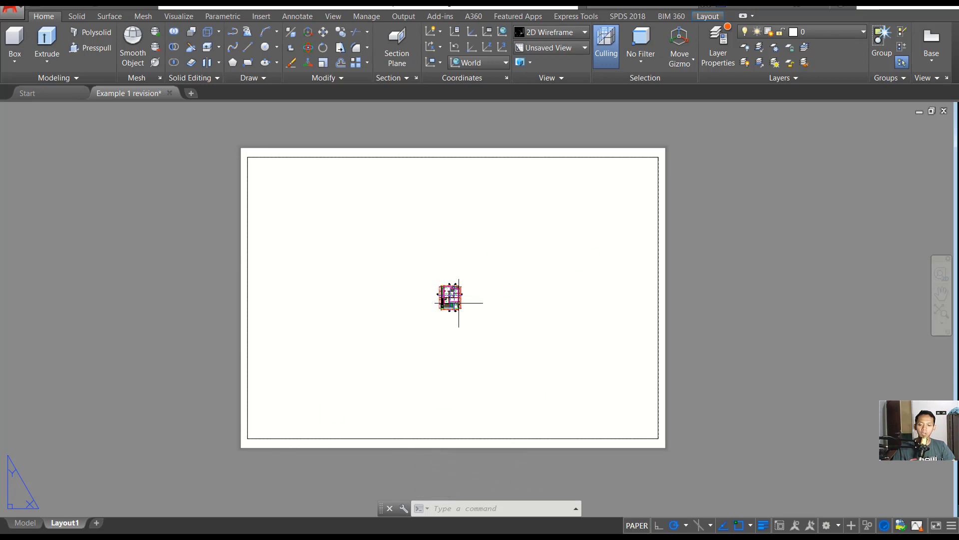
{"action": "double_click", "coordinate": [509, 278]}
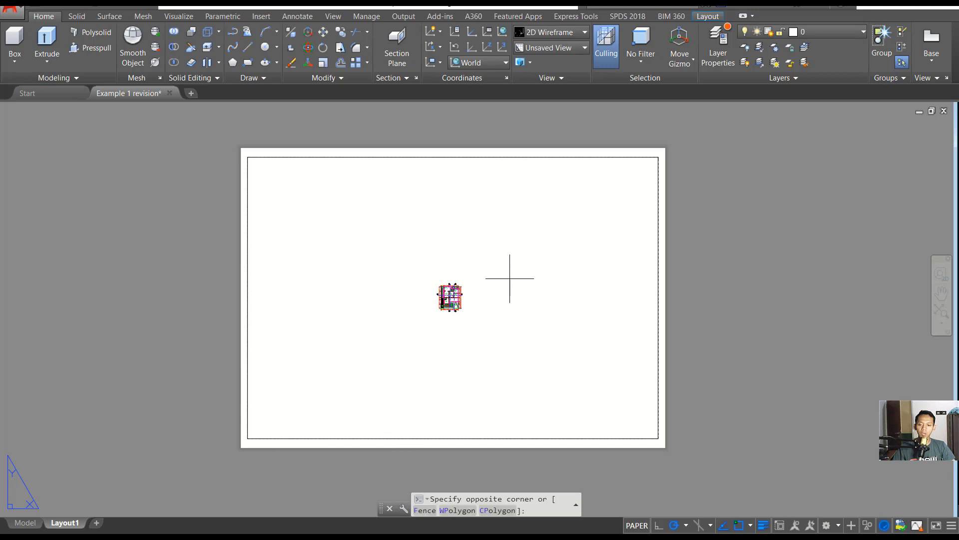
{"action": "left_click", "coordinate": [487, 302]}
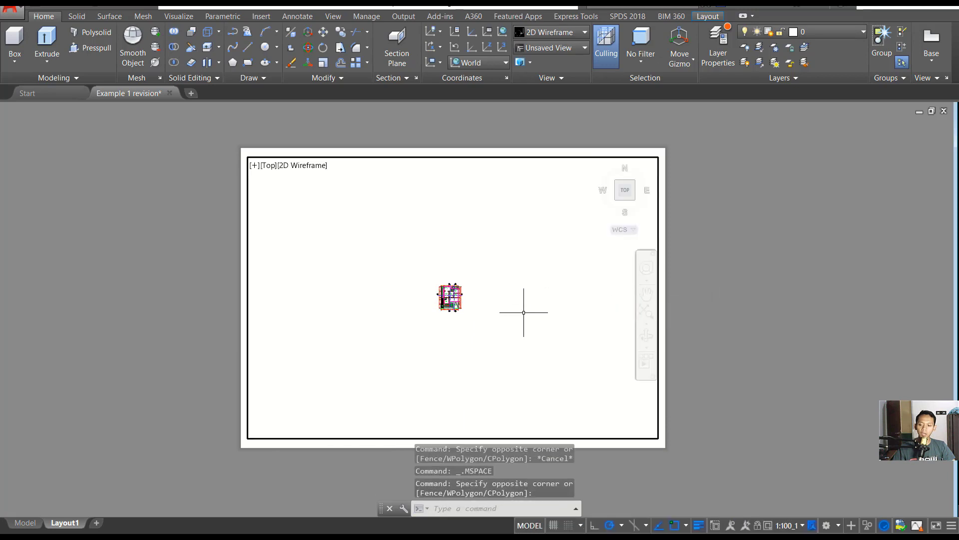
{"action": "left_click", "coordinate": [788, 525]}
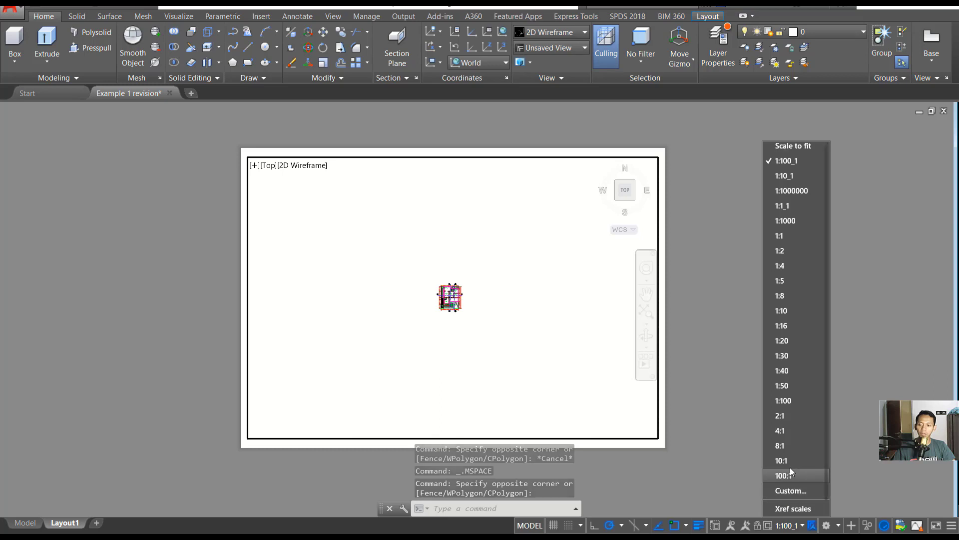
{"action": "left_click", "coordinate": [784, 325]}
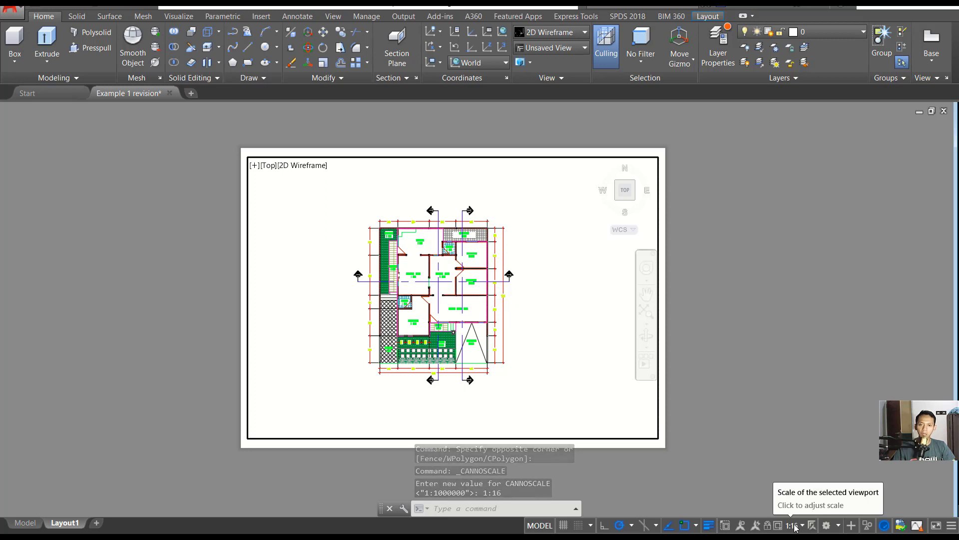
{"action": "double_click", "coordinate": [715, 232]}
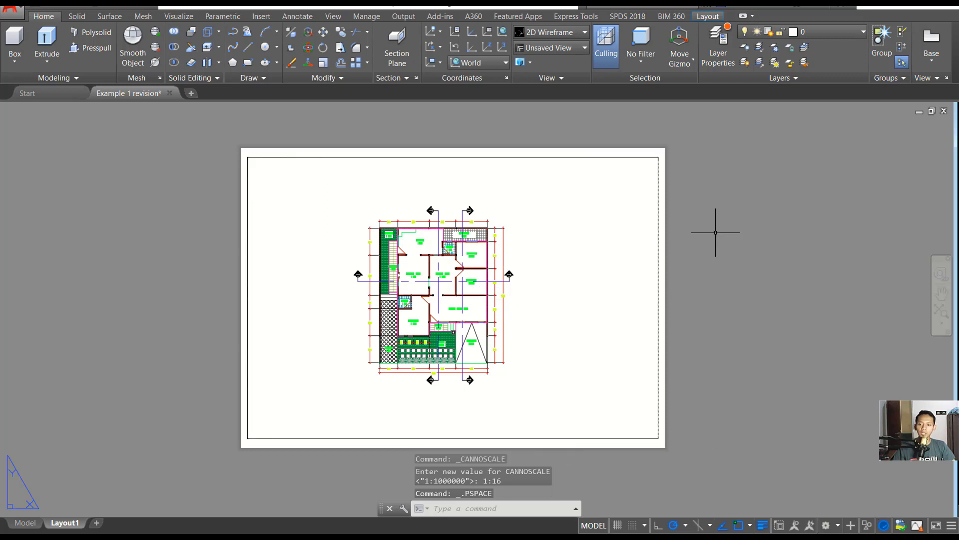
- Resize the viewport to the upper-left quarter and pan the whole house plan into it
{"action": "left_click", "coordinate": [657, 326]}
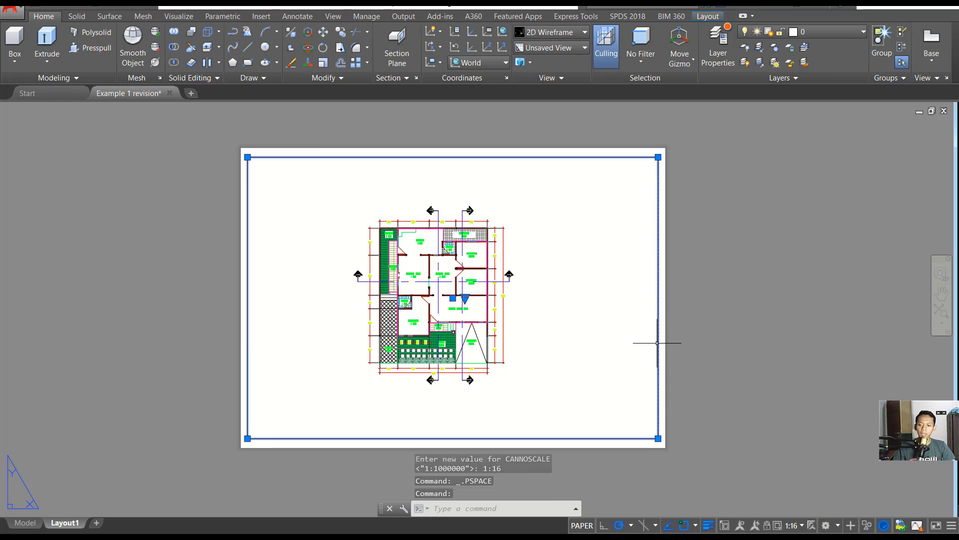
{"action": "left_click", "coordinate": [658, 438]}
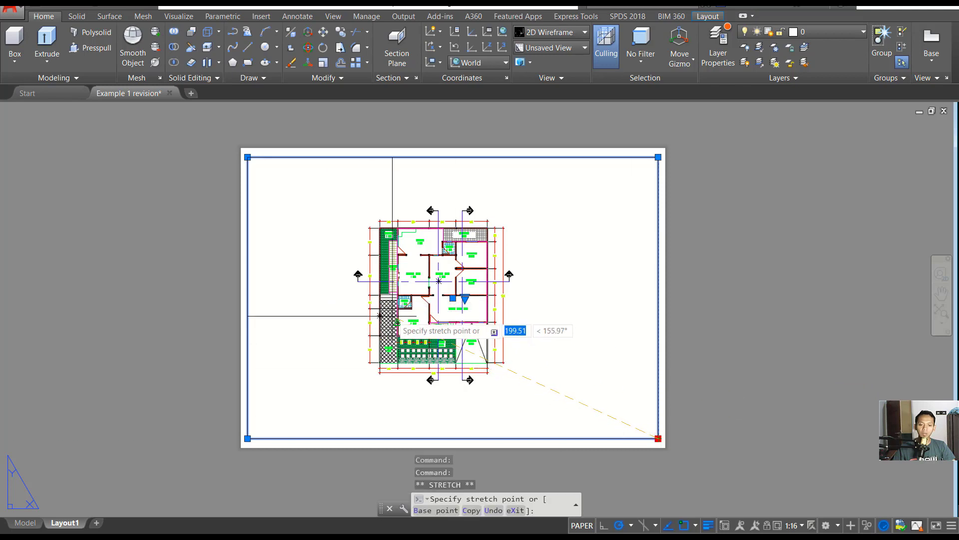
{"action": "left_click", "coordinate": [397, 322]}
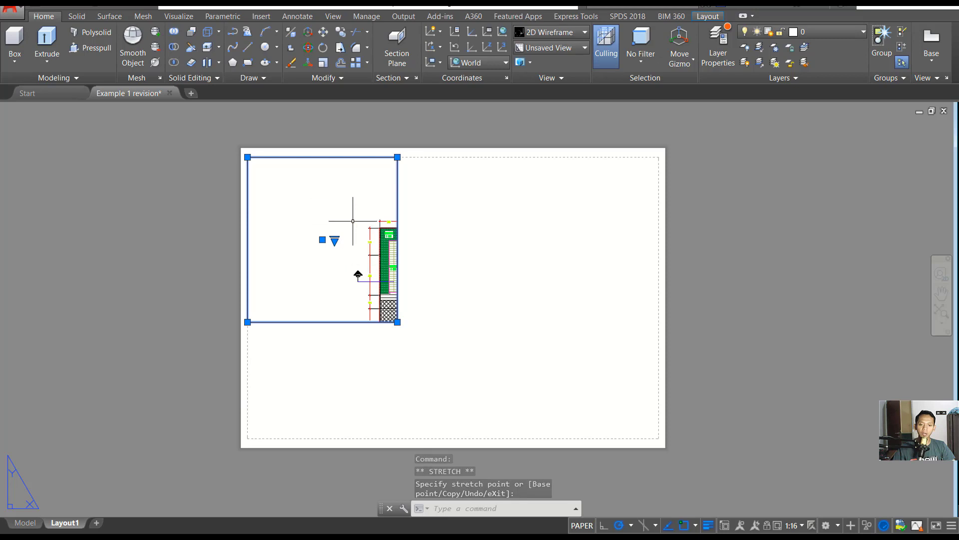
{"action": "double_click", "coordinate": [335, 211]}
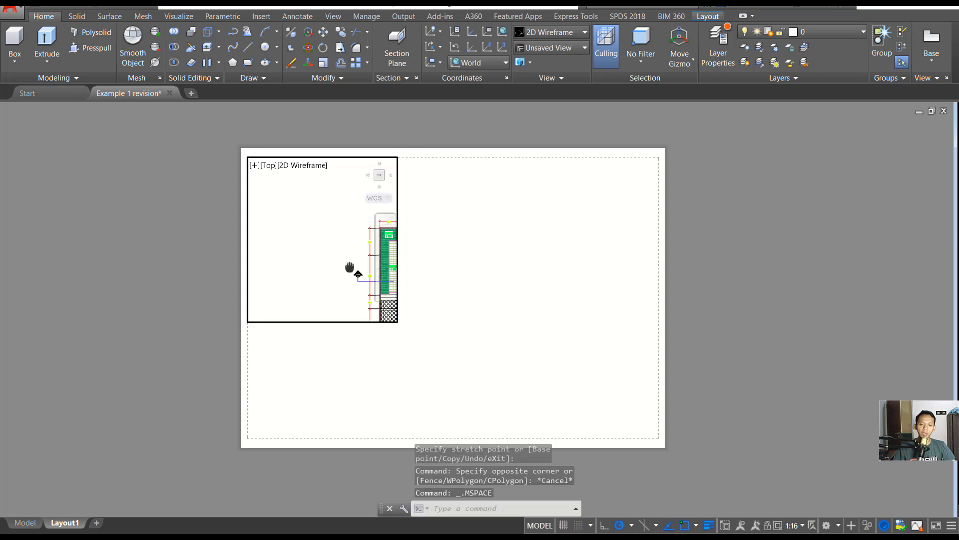
{"action": "middle_click_drag", "start_coordinate": [349, 269], "coordinate": [318, 236]}
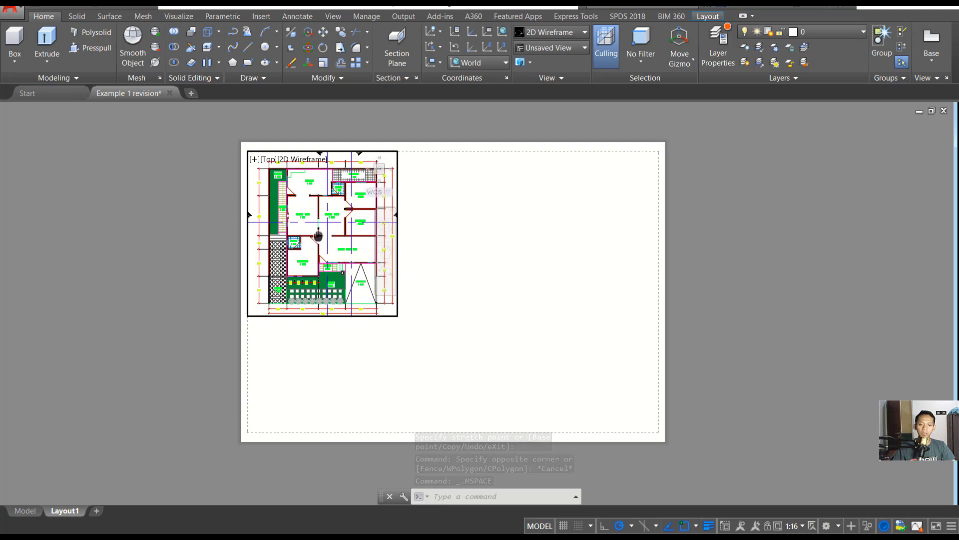
{"action": "double_click", "coordinate": [497, 245]}
{"action": "type", "text": "REC"}
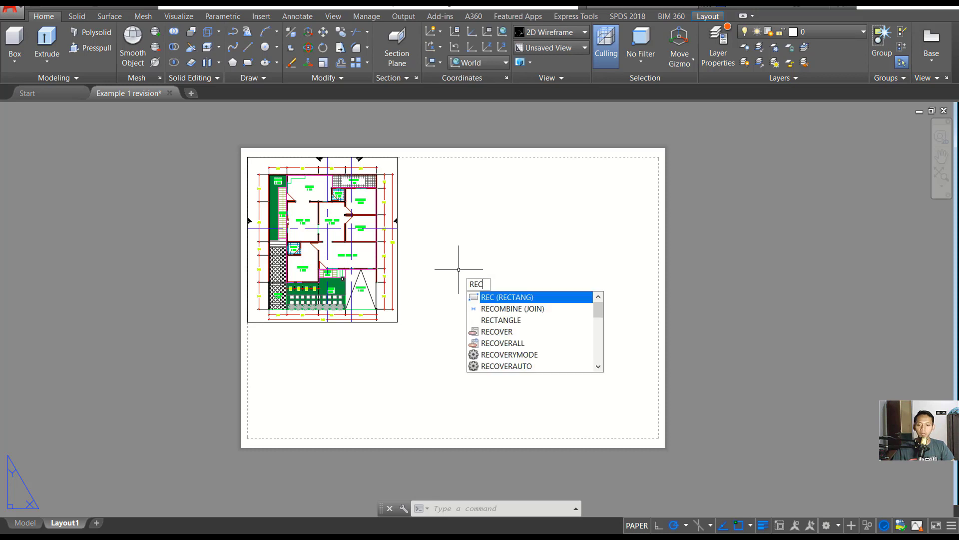
- Draw an upper-right rectangle beside the viewport and a lower-right rectangle below it
{"action": "key", "text": "Return"}
{"action": "left_click", "coordinate": [398, 322]}
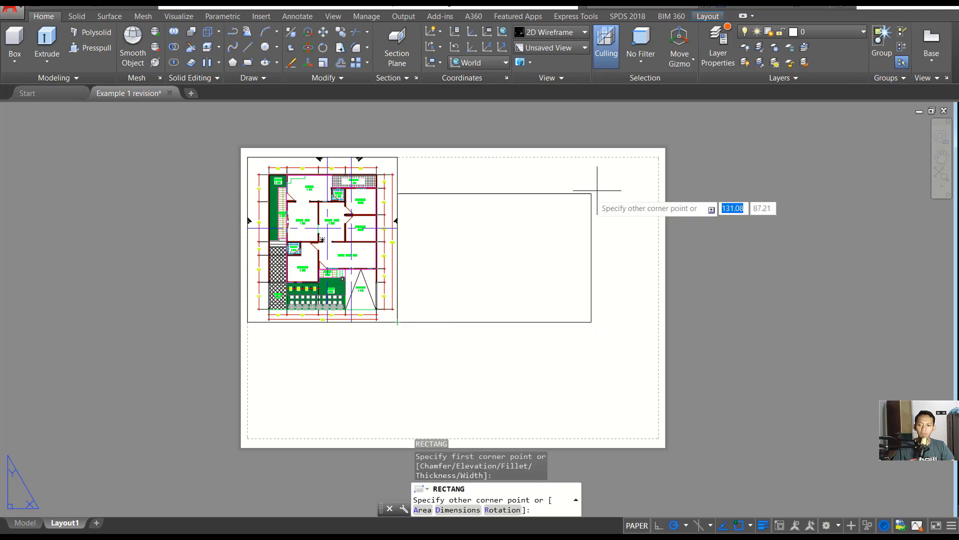
{"action": "left_click", "coordinate": [658, 158]}
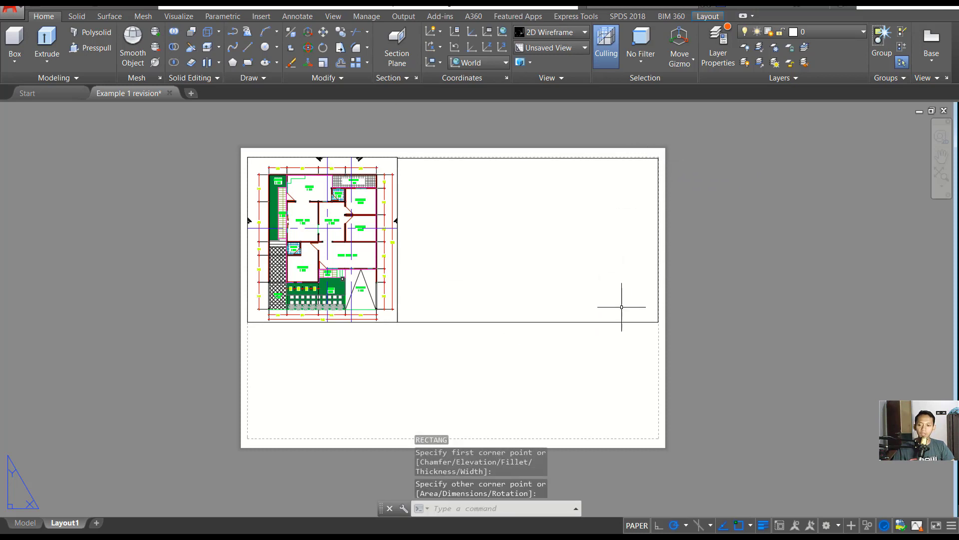
{"action": "key", "text": "Return"}
{"action": "left_click", "coordinate": [658, 322]}
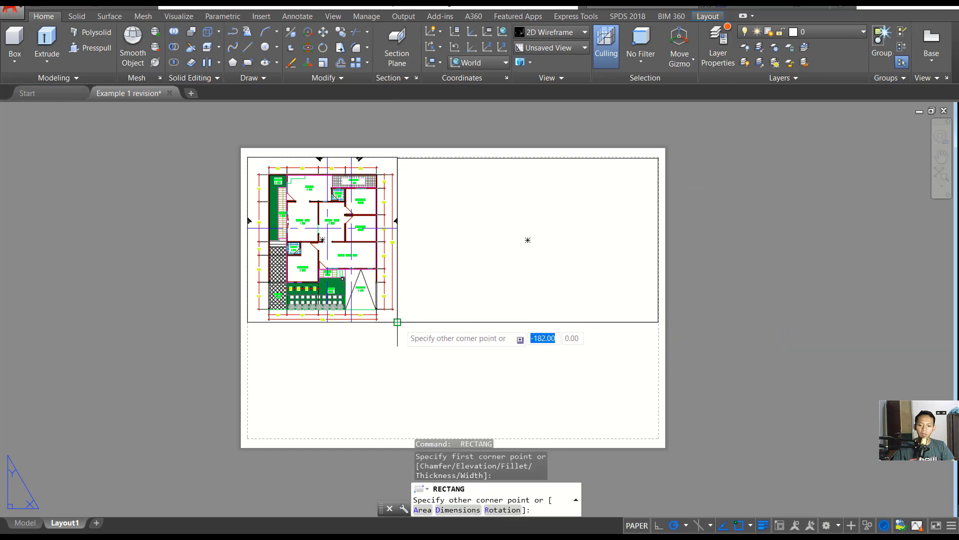
{"action": "left_click", "coordinate": [397, 436]}
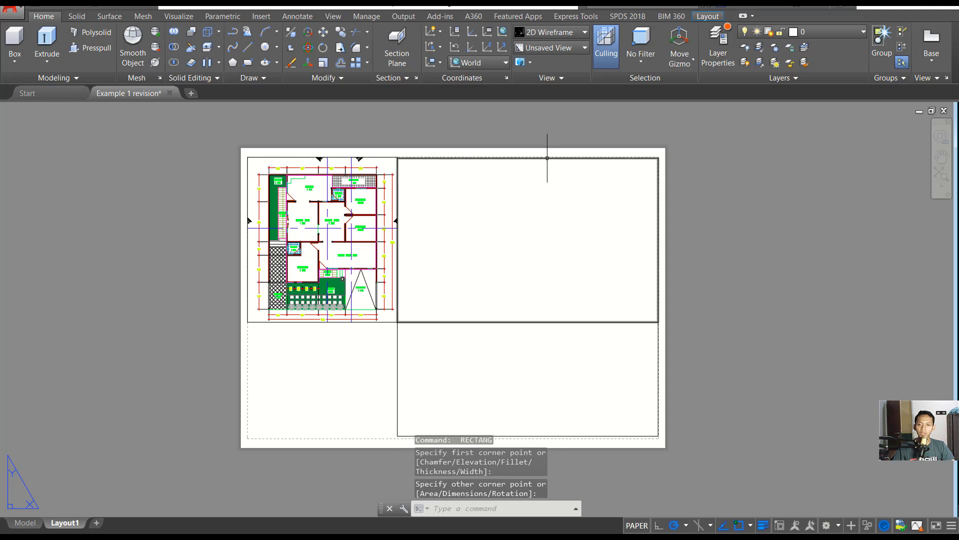
- Convert the upper-right rectangle into a viewport using MVIEW's Object option
{"action": "type", "text": "mv"}
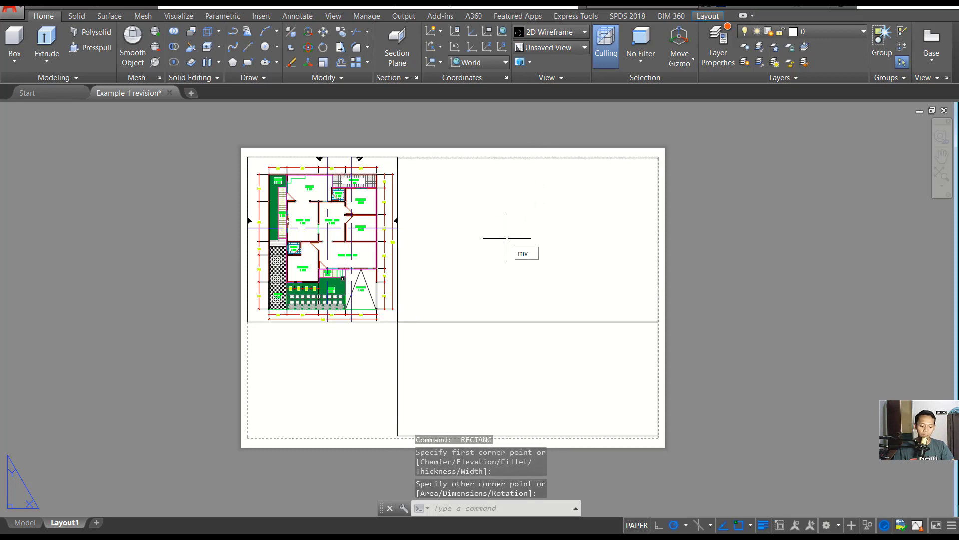
{"action": "type", "text": "ew"}
{"action": "key", "text": "Return"}
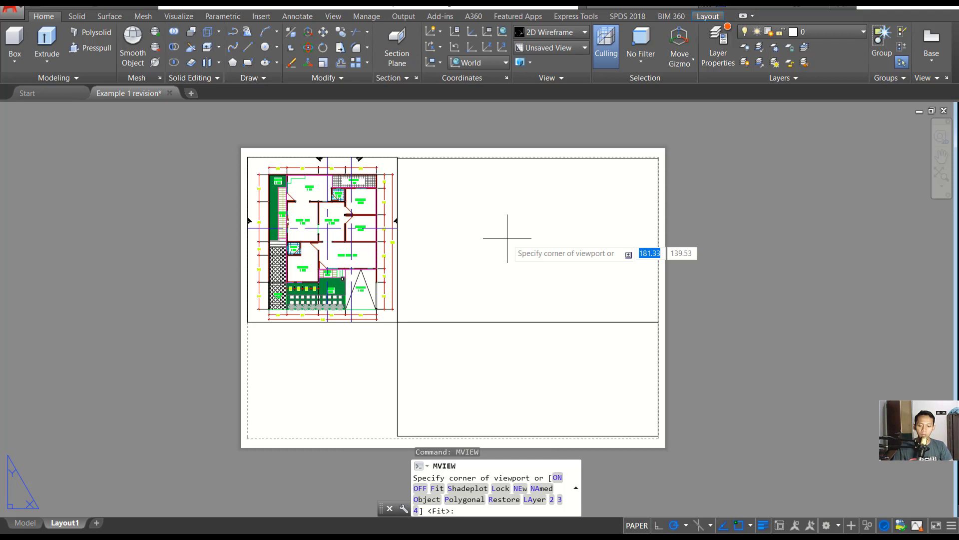
{"action": "type", "text": "o"}
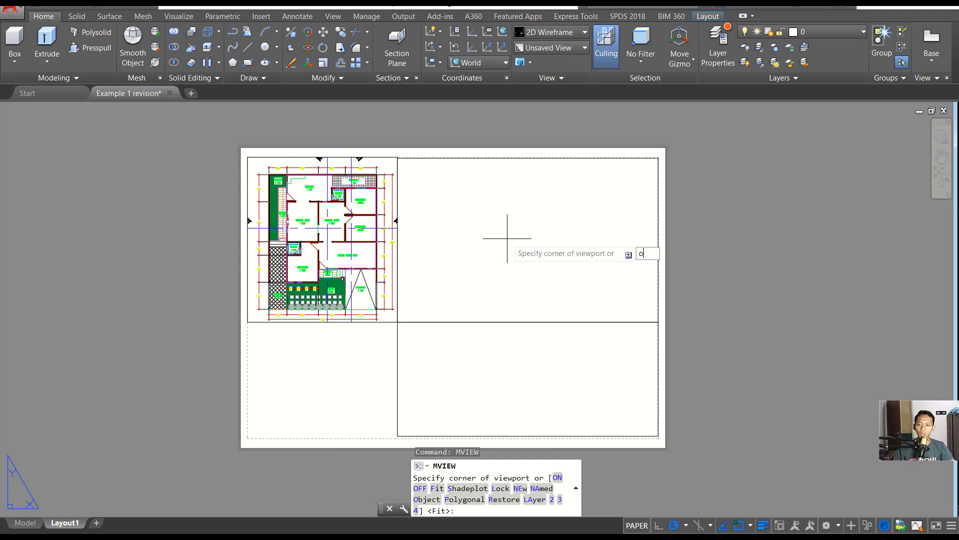
{"action": "key", "text": "Return"}
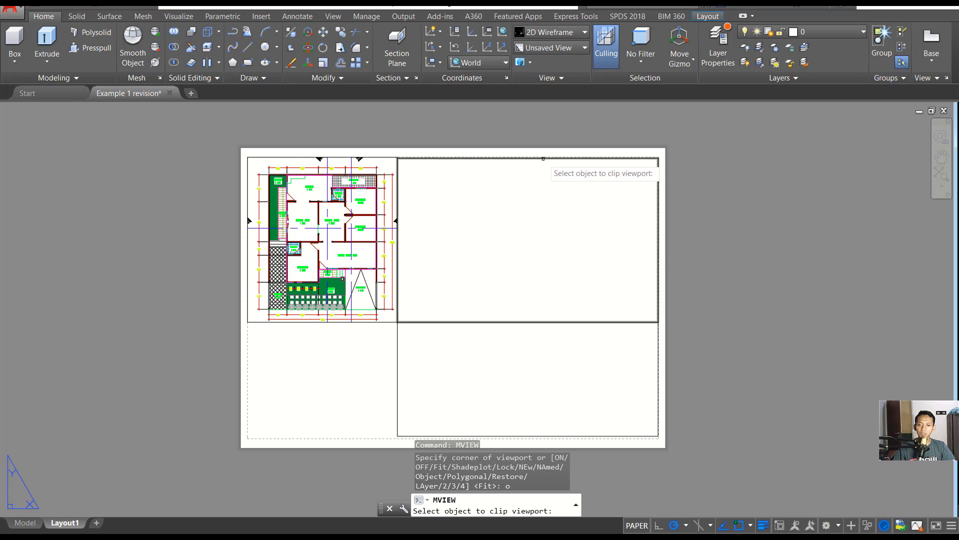
{"action": "left_click", "coordinate": [543, 159]}
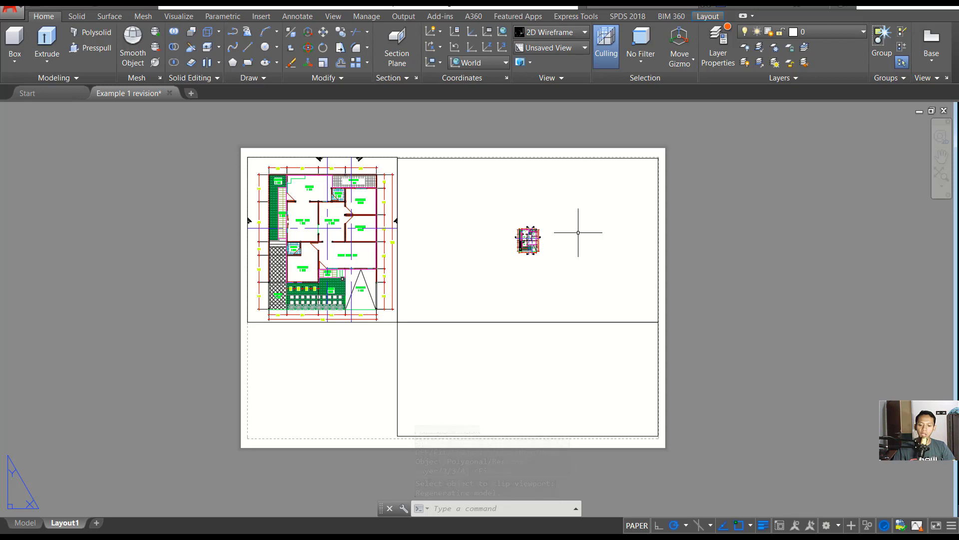
- Convert the lower-right rectangle into a viewport the same way
{"action": "key", "text": "Return"}
{"action": "type", "text": "o"}
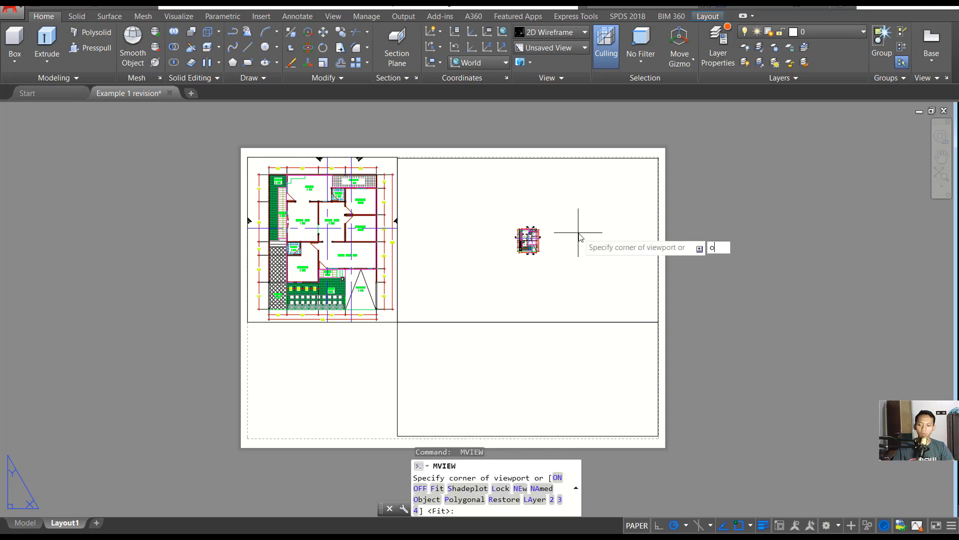
{"action": "key", "text": "Return"}
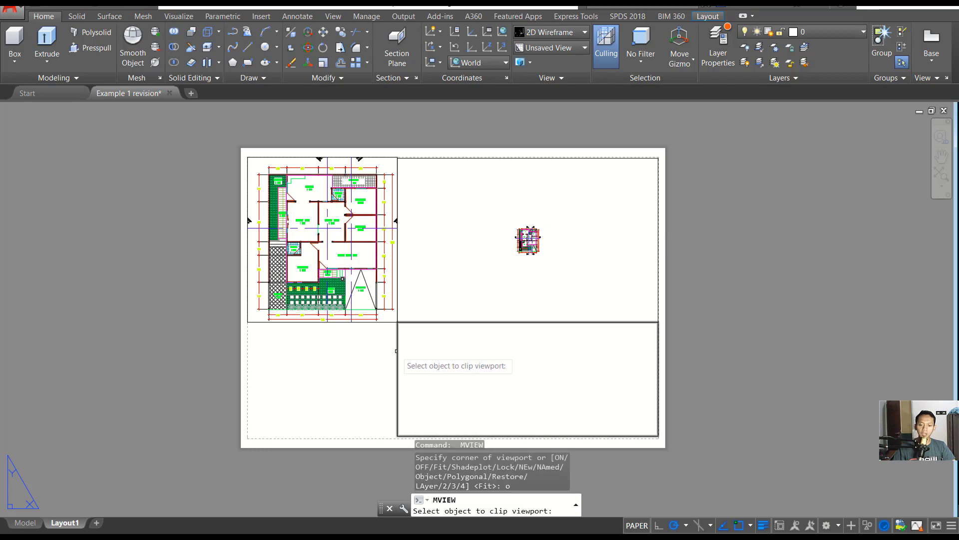
{"action": "left_click", "coordinate": [397, 351]}
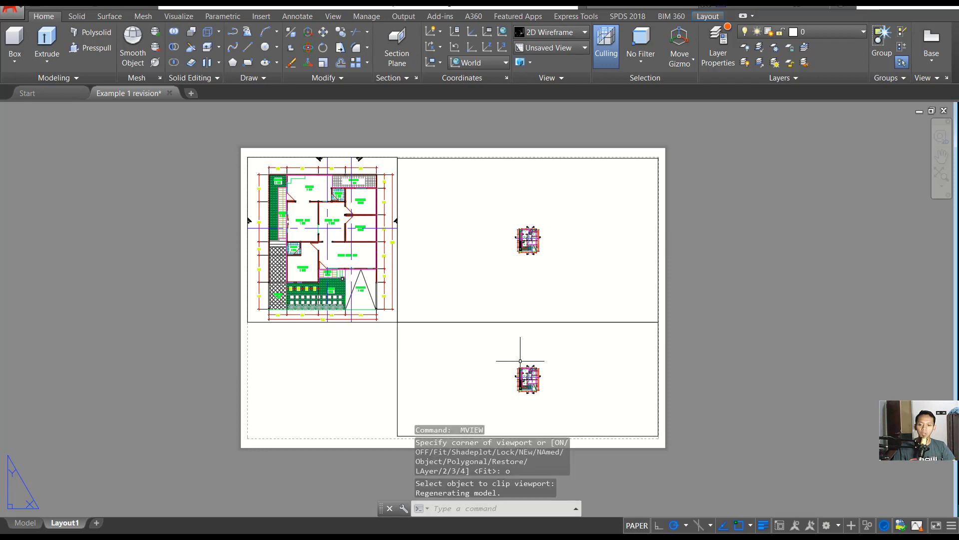
{"action": "left_click", "coordinate": [584, 212]}
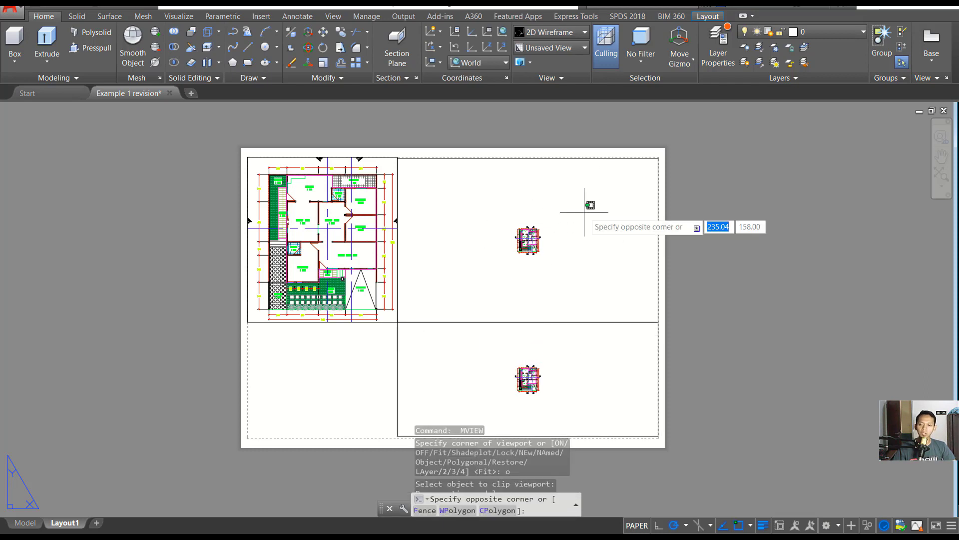
{"action": "double_click", "coordinate": [585, 212]}
- Set the upper-right viewport scale to 1:30
{"action": "left_click", "coordinate": [627, 269]}
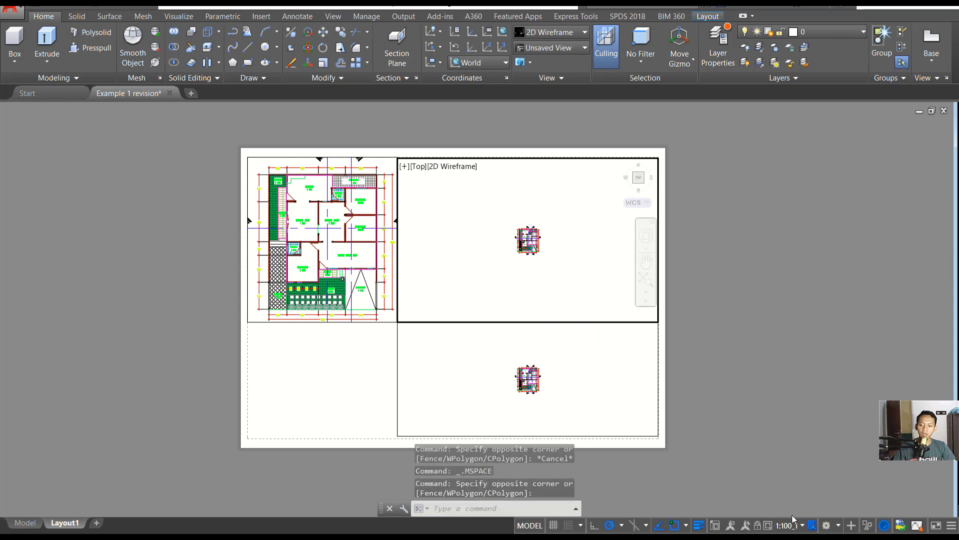
{"action": "left_click", "coordinate": [788, 525]}
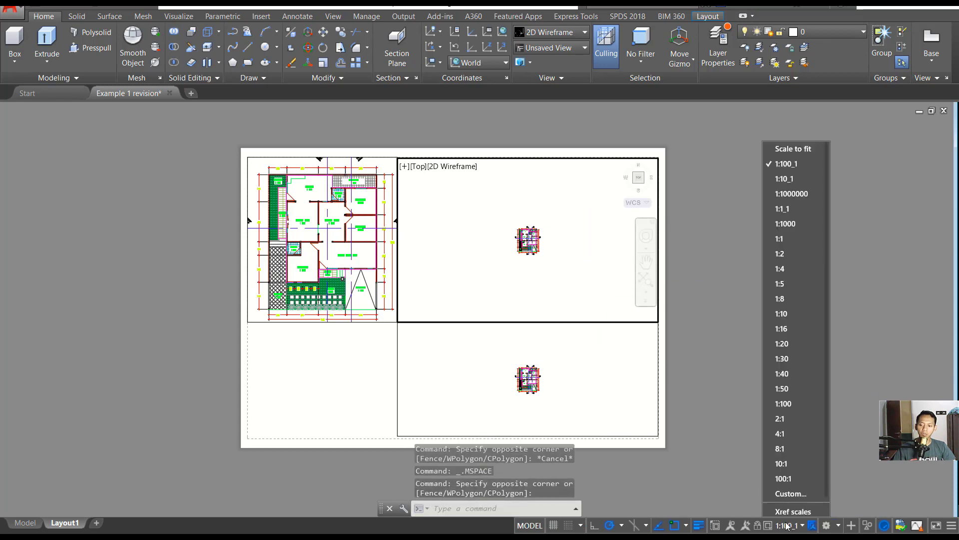
{"action": "left_click", "coordinate": [784, 358]}
- Set the lower-right viewport scale to 1:16
{"action": "left_click", "coordinate": [580, 344]}
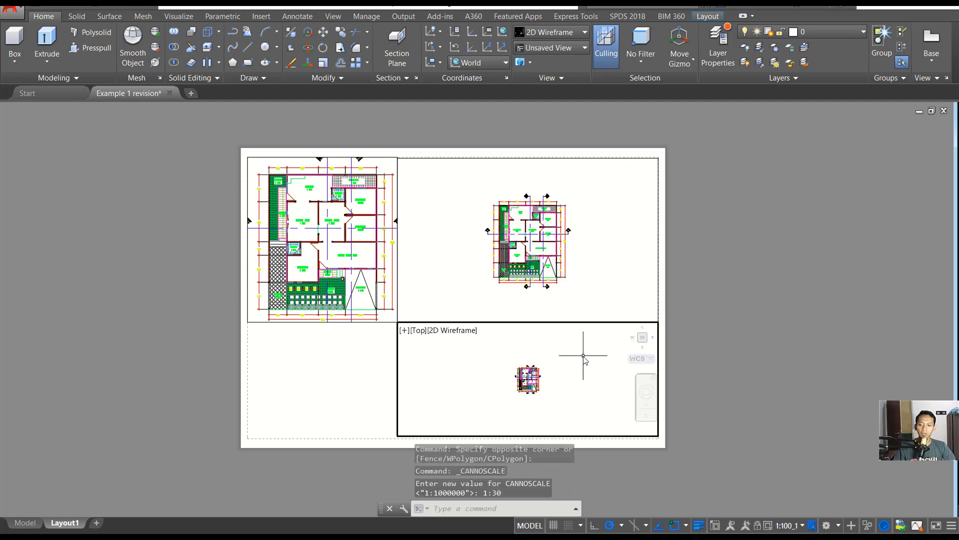
{"action": "left_click", "coordinate": [561, 373]}
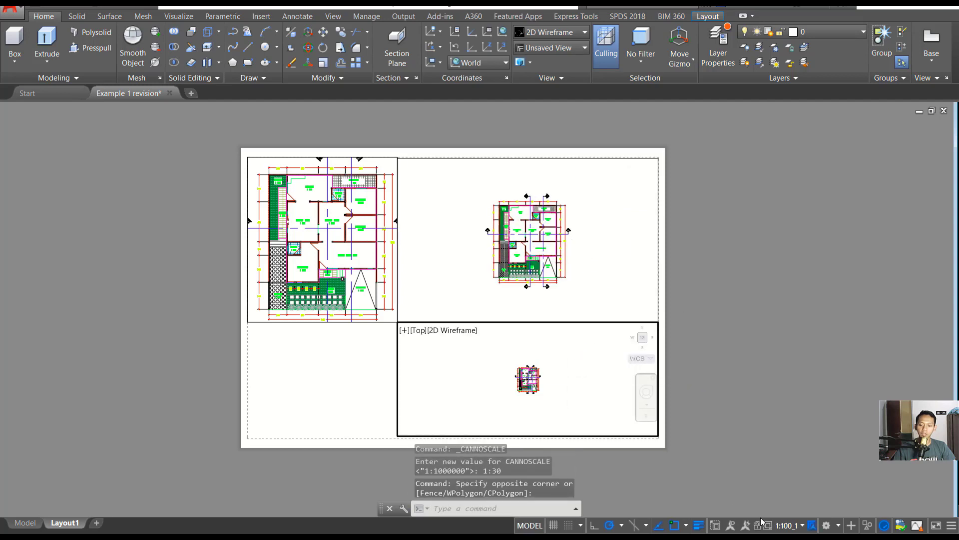
{"action": "left_click", "coordinate": [786, 525]}
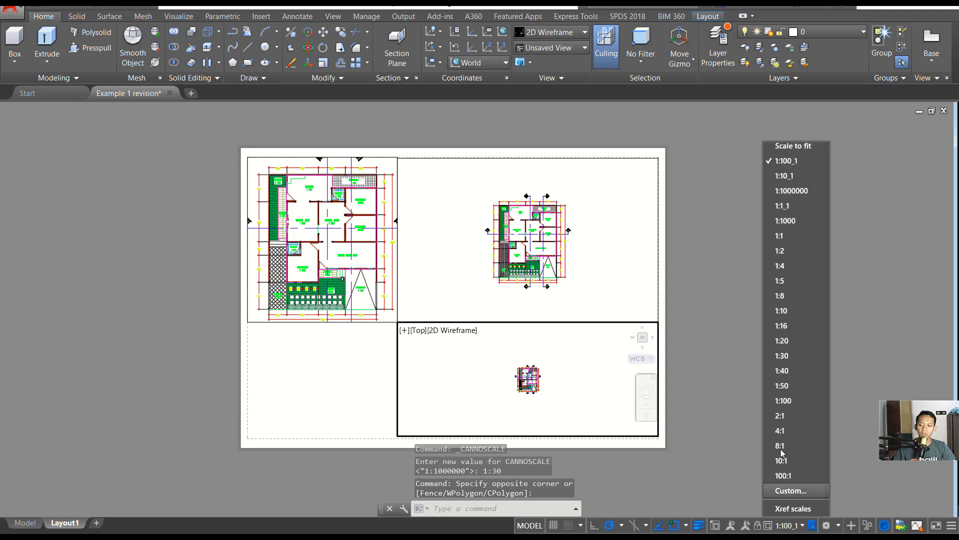
{"action": "left_click", "coordinate": [787, 327]}
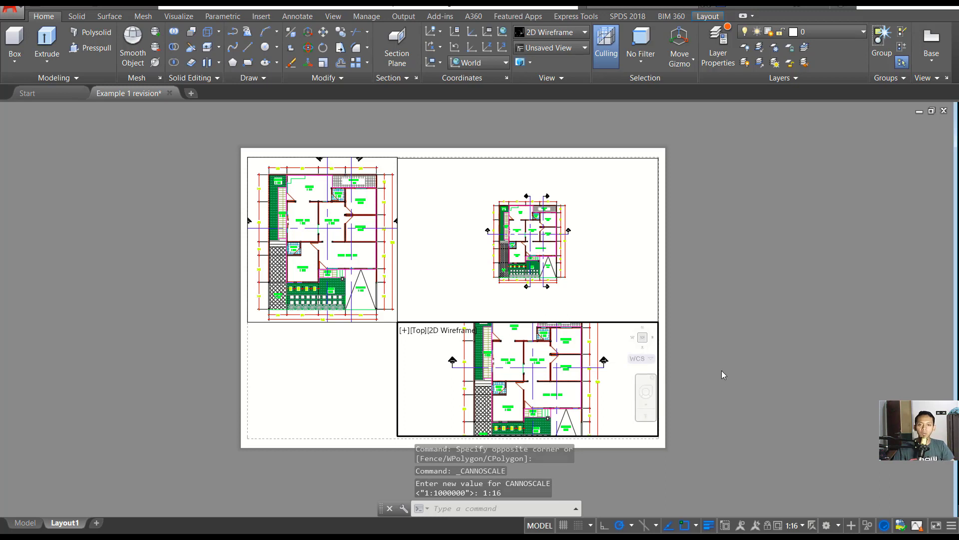
{"action": "double_click", "coordinate": [736, 280]}
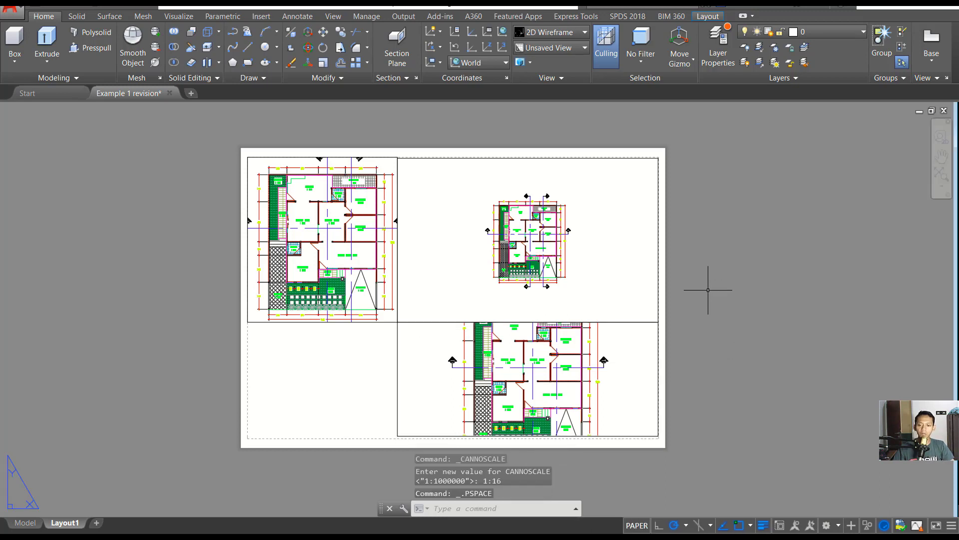
- Delete all three viewports from the sheet
{"action": "left_click", "coordinate": [411, 359]}
{"action": "left_click", "coordinate": [364, 300]}
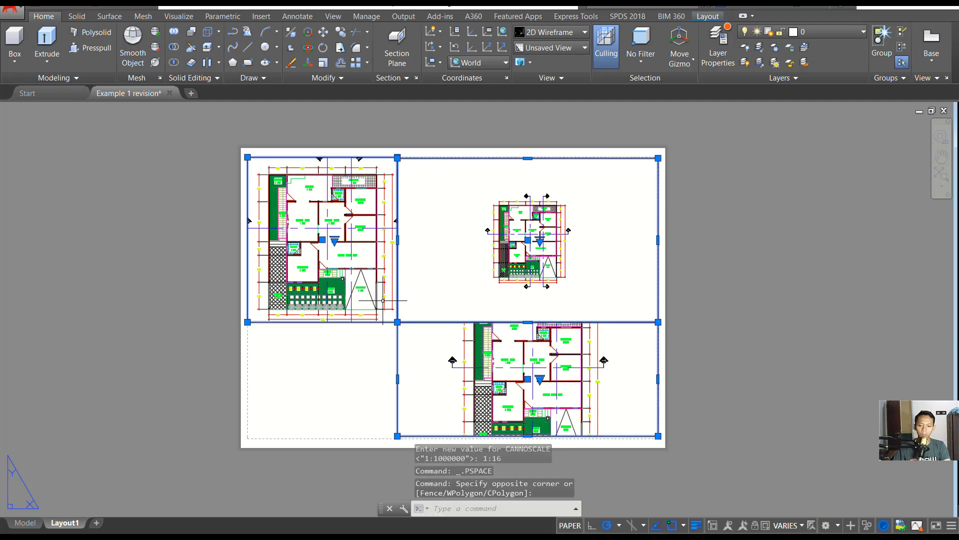
{"action": "key", "text": "Delete"}
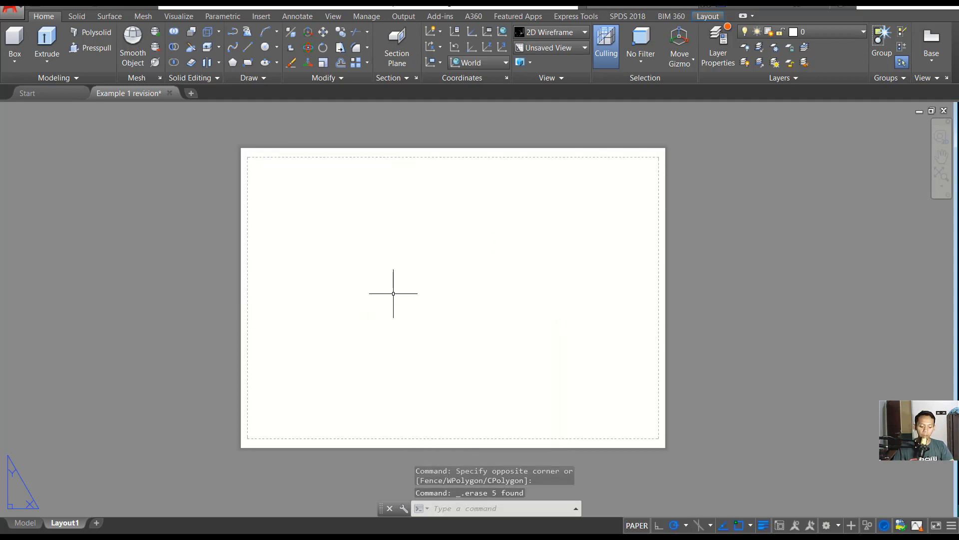
- Create a six-vertex polygonal viewport near the sheet centre with MVIEW Polygonal
{"action": "type", "text": "MVIe"}
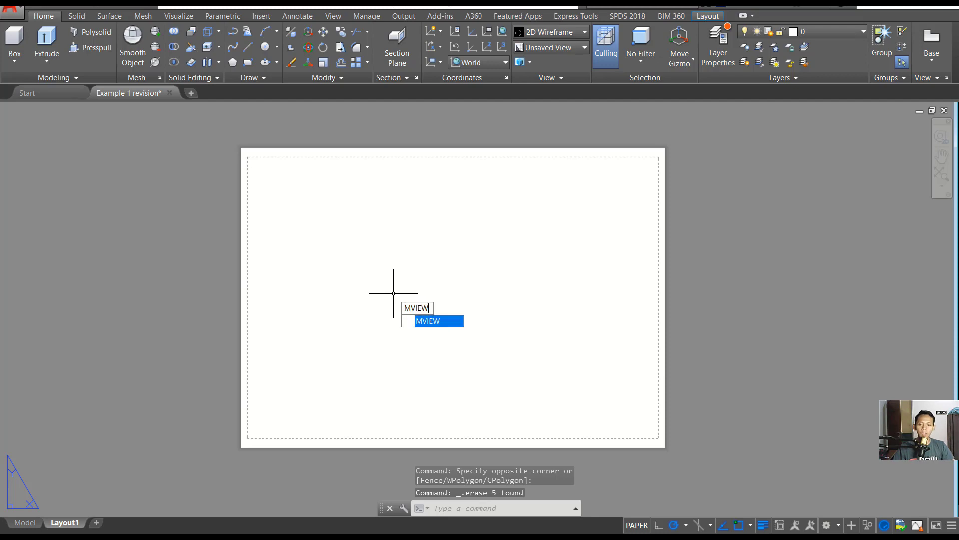
{"action": "key", "text": "Return"}
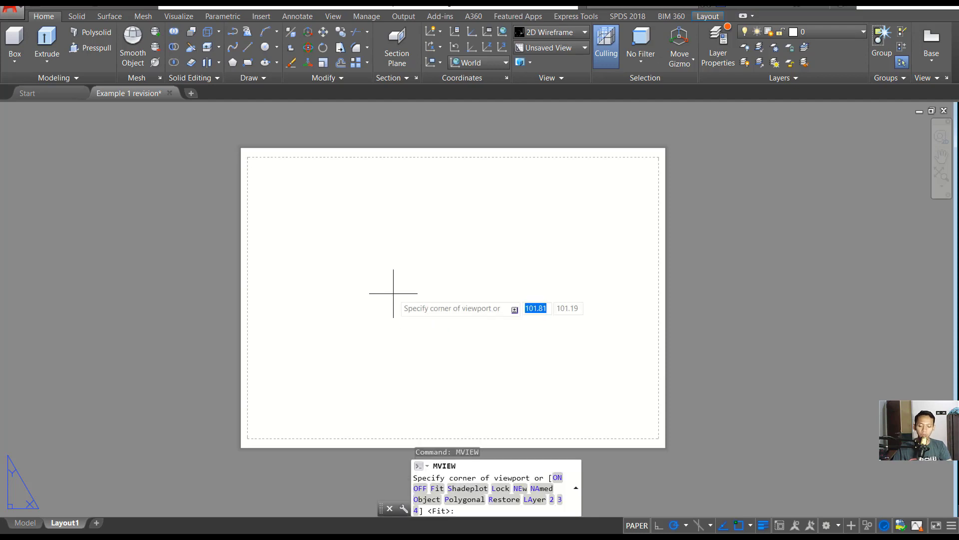
{"action": "type", "text": "p"}
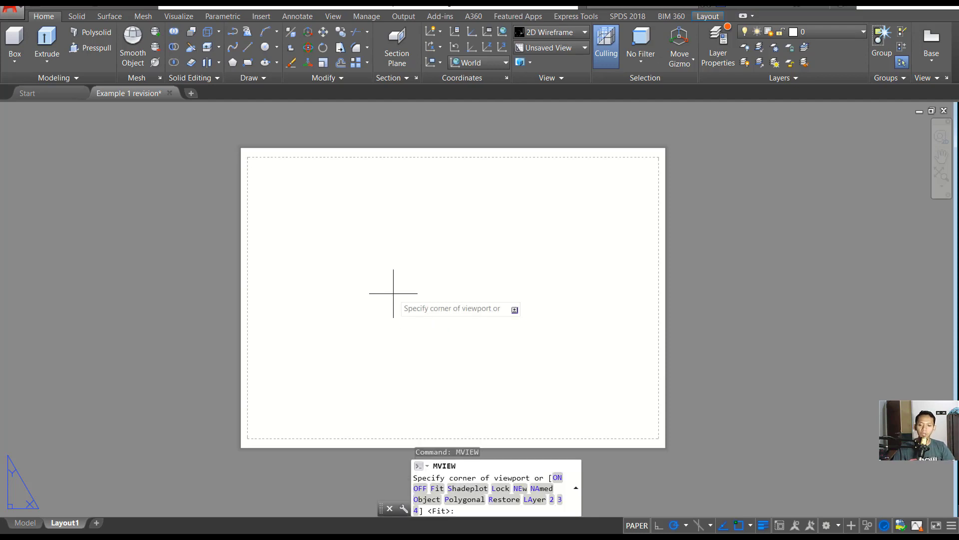
{"action": "key", "text": "Return"}
{"action": "left_click", "coordinate": [430, 218]}
{"action": "left_click", "coordinate": [526, 251]}
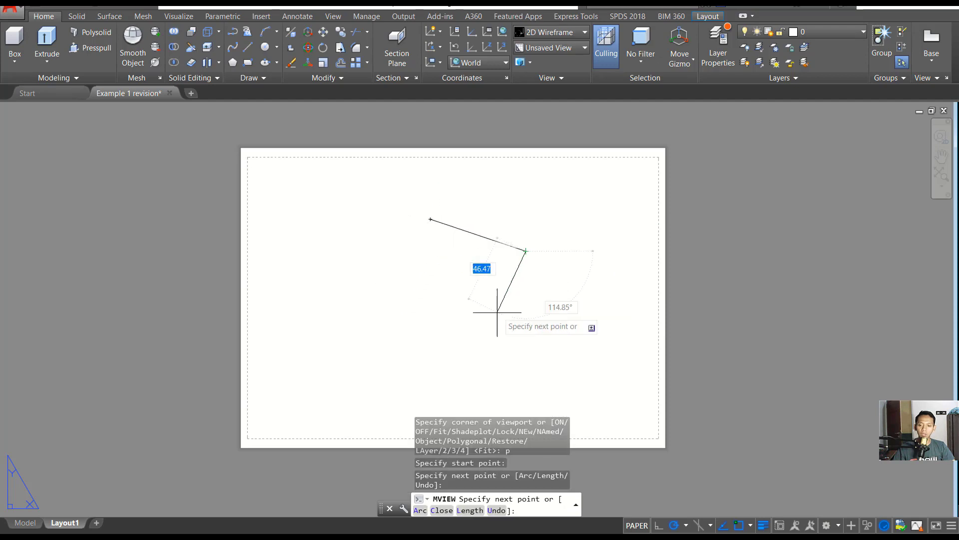
{"action": "left_click", "coordinate": [507, 338]}
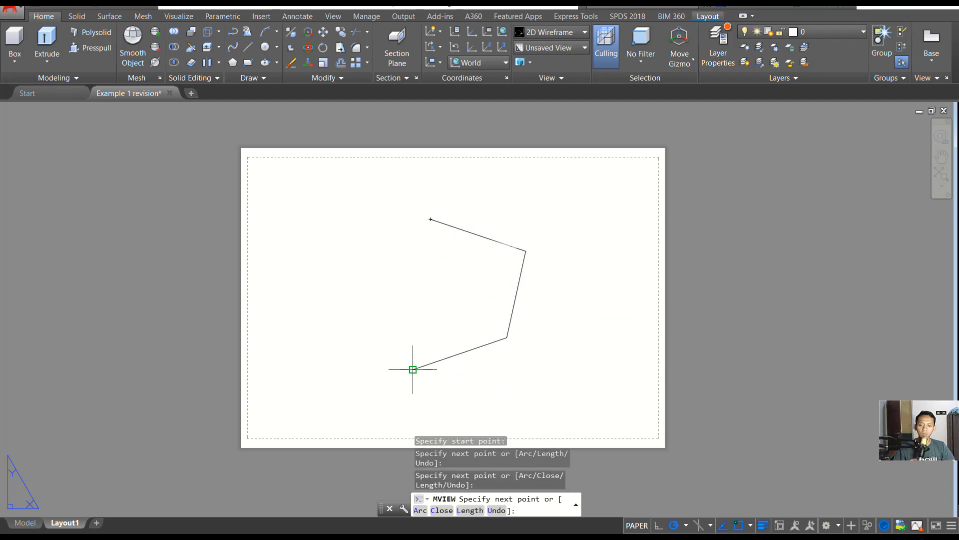
{"action": "left_click", "coordinate": [412, 370]}
{"action": "left_click", "coordinate": [336, 316]}
{"action": "left_click", "coordinate": [358, 235]}
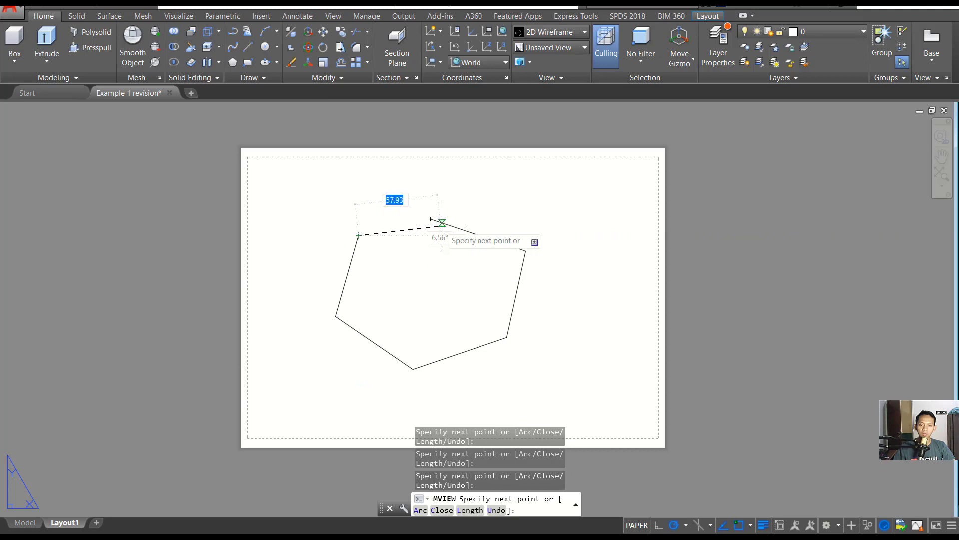
{"action": "key", "text": "Return"}
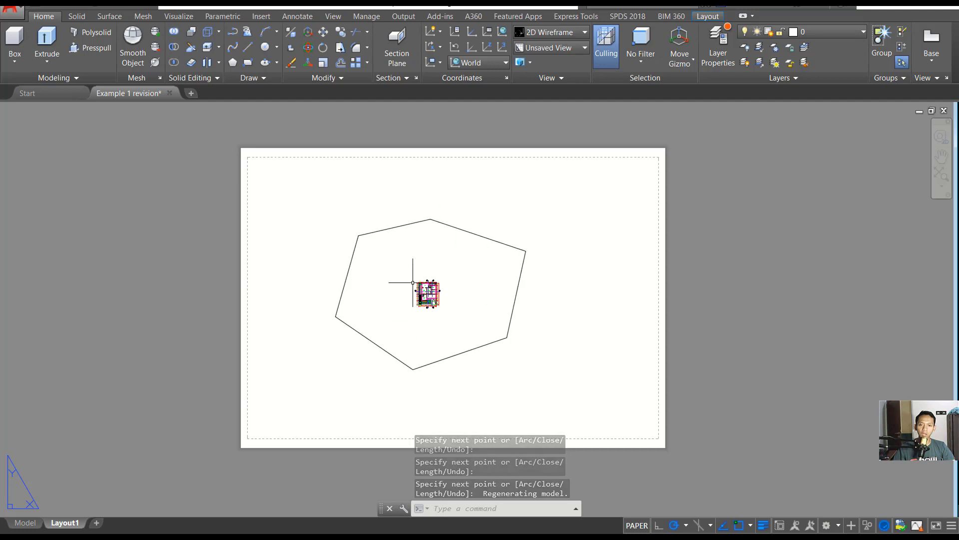
- Scale the hexagonal viewport to 1:5 and pan it to frame the Terrace and Garden
{"action": "key", "text": "Escape"}
{"action": "double_click", "coordinate": [473, 280]}
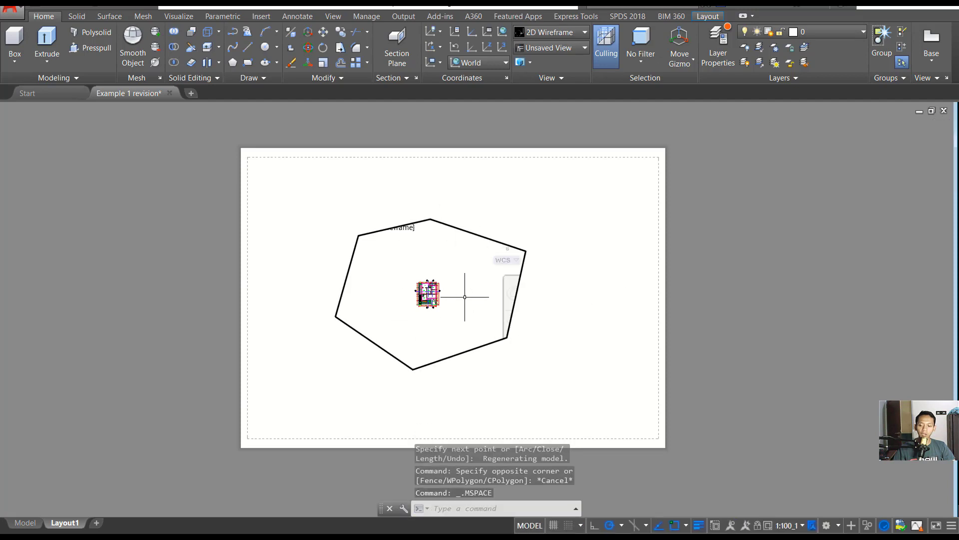
{"action": "left_click", "coordinate": [788, 526]}
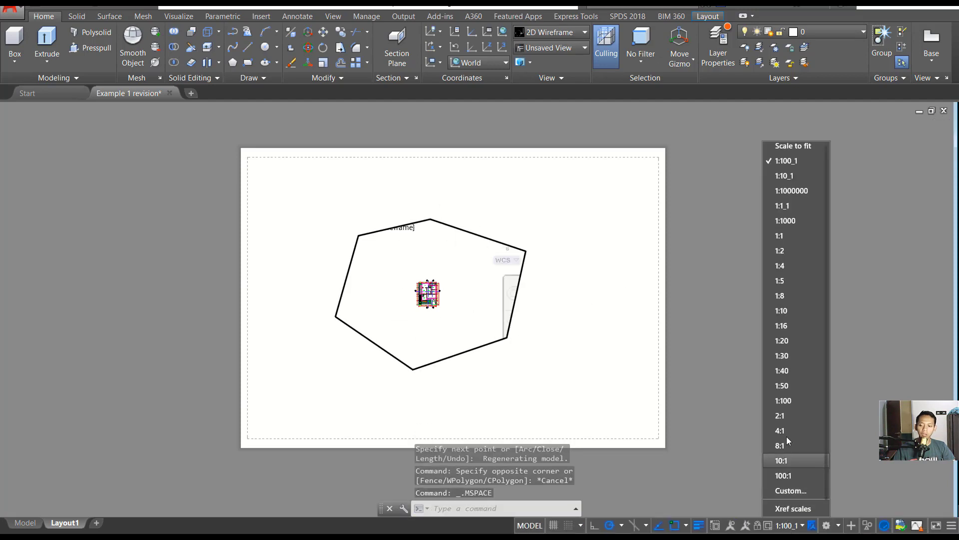
{"action": "left_click", "coordinate": [782, 281]}
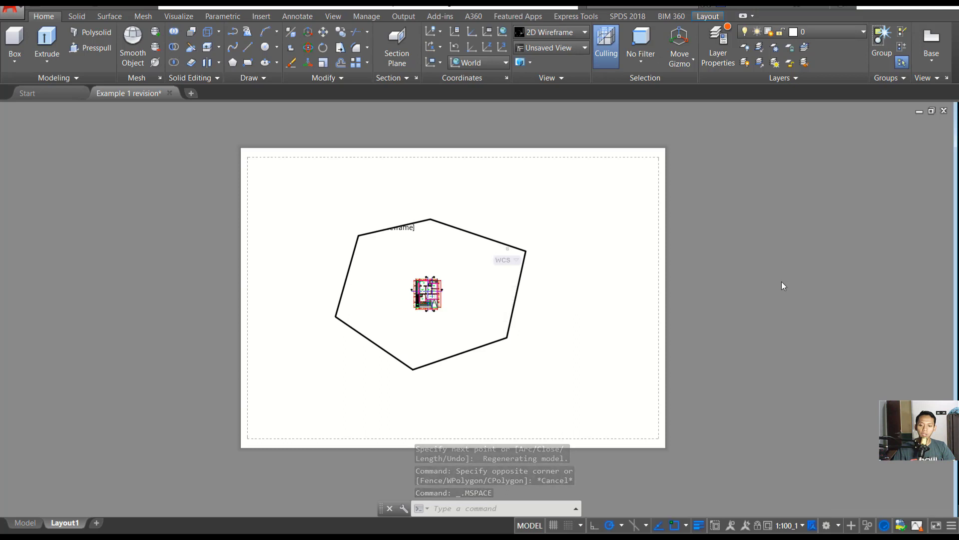
{"action": "mouse_move", "coordinate": [462, 297]}
{"action": "middle_mouse_down"}
{"action": "mouse_move", "coordinate": [447, 276]}
{"action": "mouse_move", "coordinate": [461, 270]}
{"action": "middle_mouse_up"}
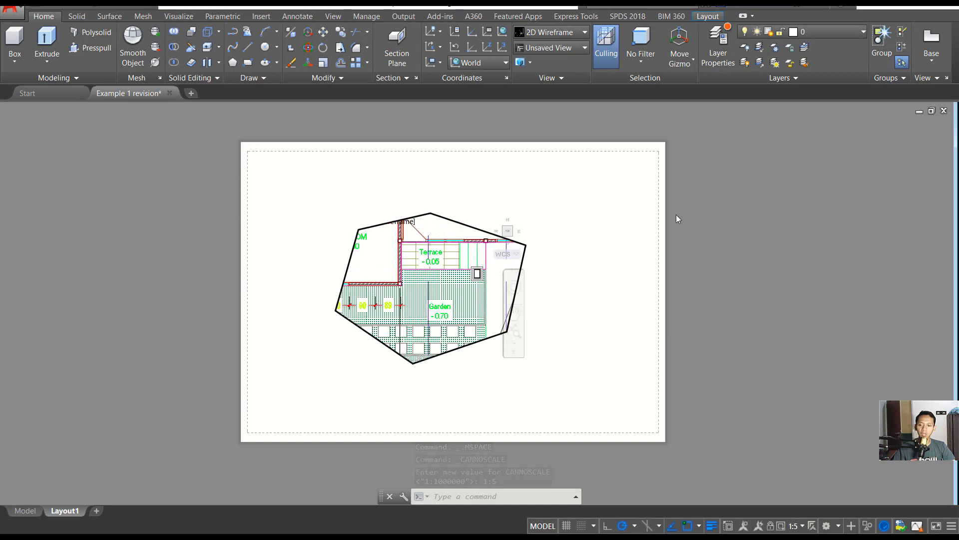
{"action": "double_click", "coordinate": [641, 224]}
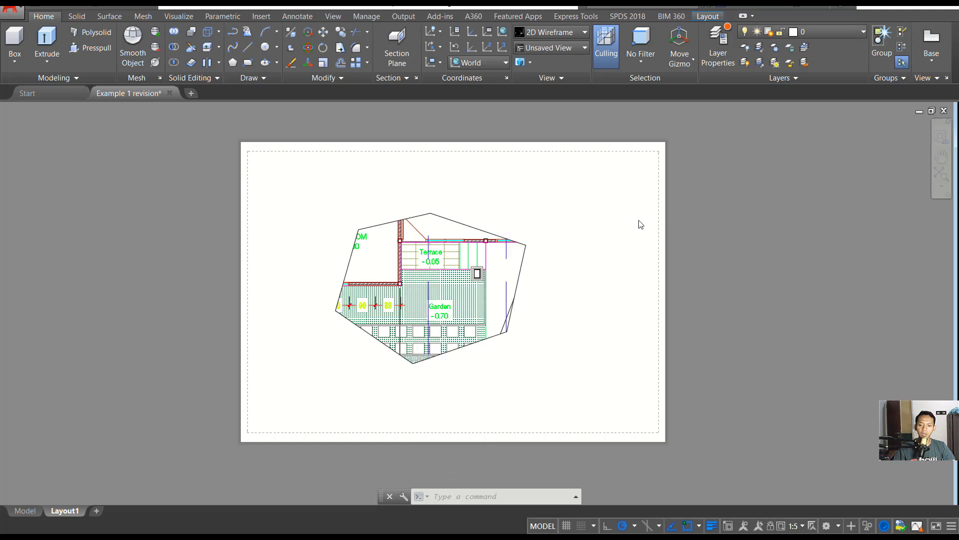